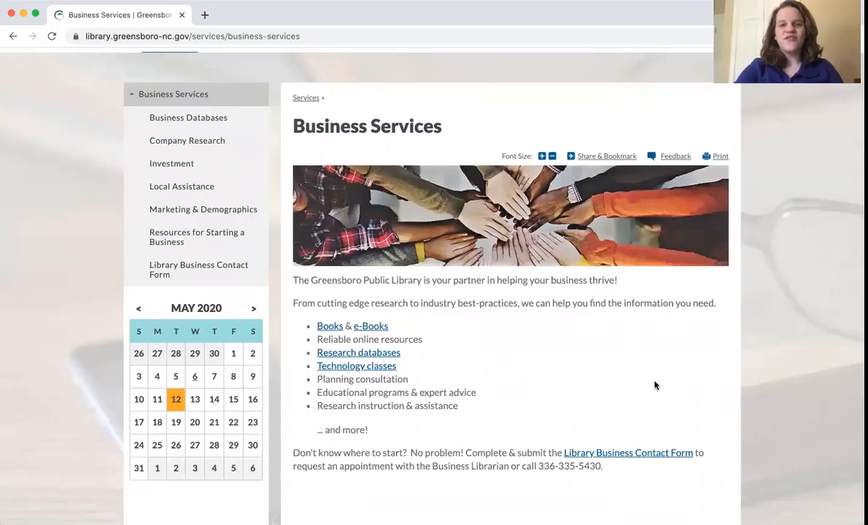
# Open the Business Databases page from the library's Business Services section.
pyautogui.scroll(2, 654, 385)
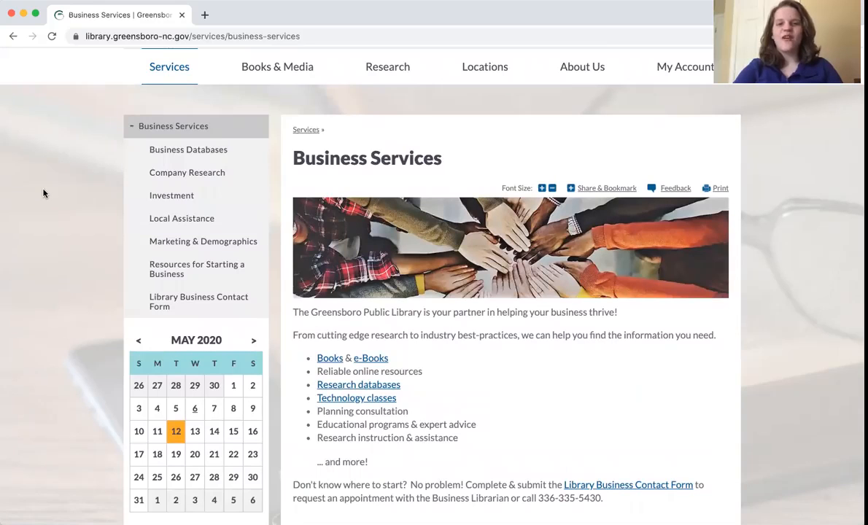
pyautogui.click(167, 157)
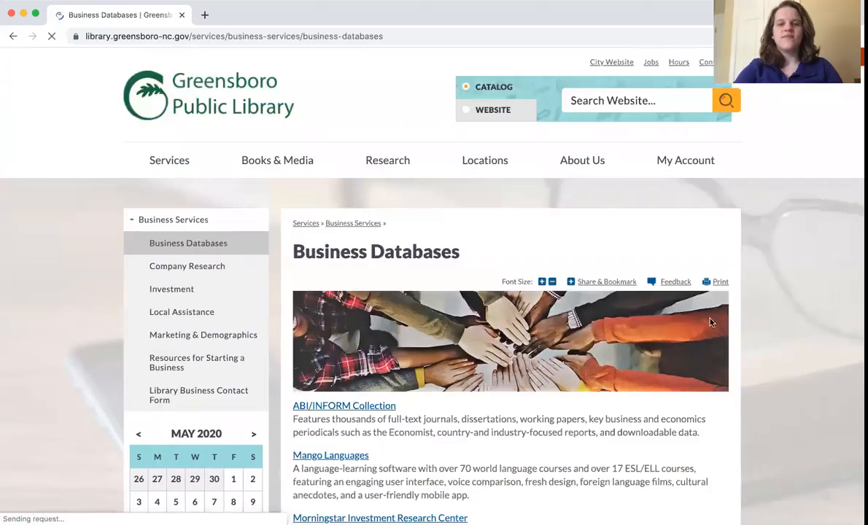
# Scroll the business database list and open the ReferenceUSA link.
pyautogui.scroll(-2, 701, 328)
pyautogui.scroll(-2, 704, 333)
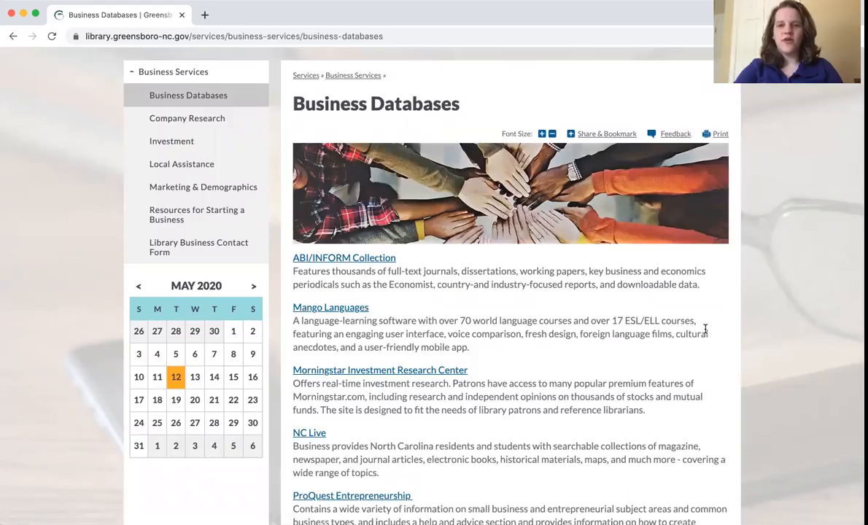
pyautogui.scroll(-5, 705, 330)
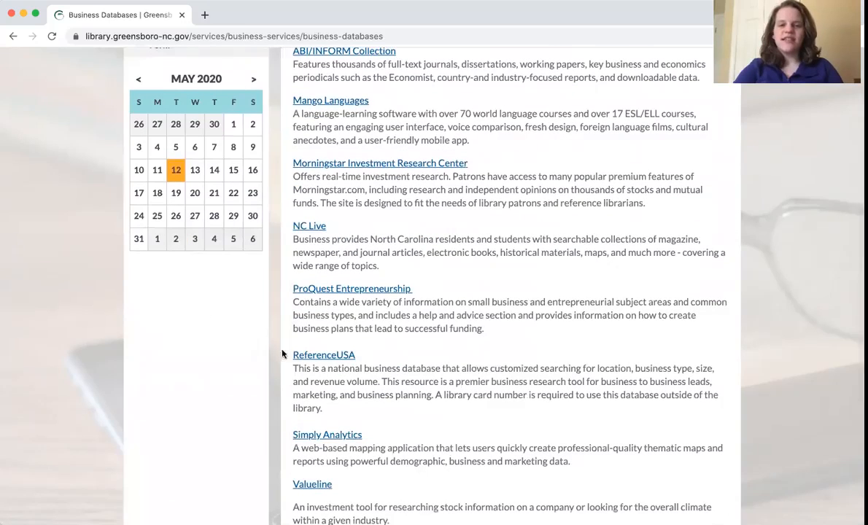
pyautogui.click(343, 358)
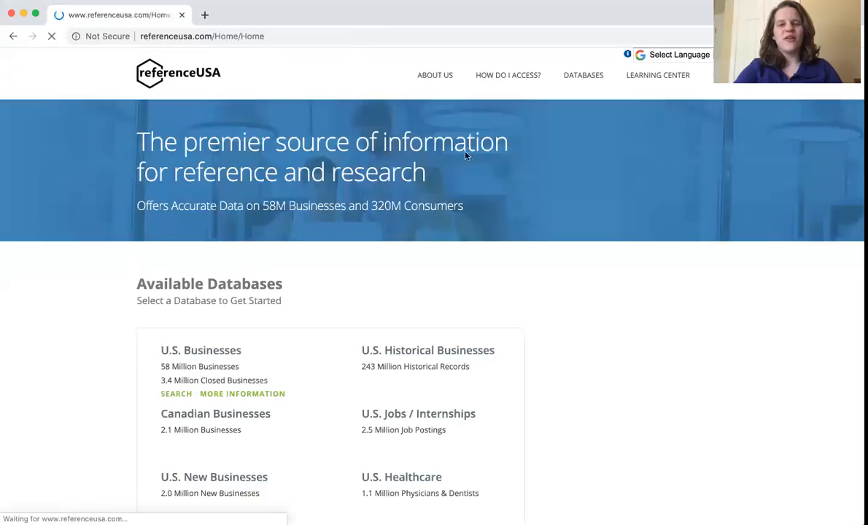
# Open the U.S. Businesses database from the list of available databases.
pyautogui.scroll(-1, 111, 218)
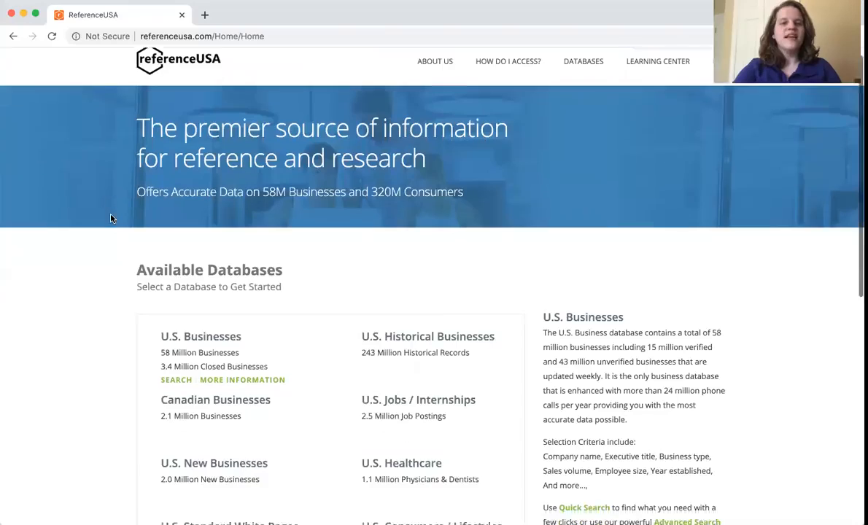
pyautogui.scroll(-2, 111, 219)
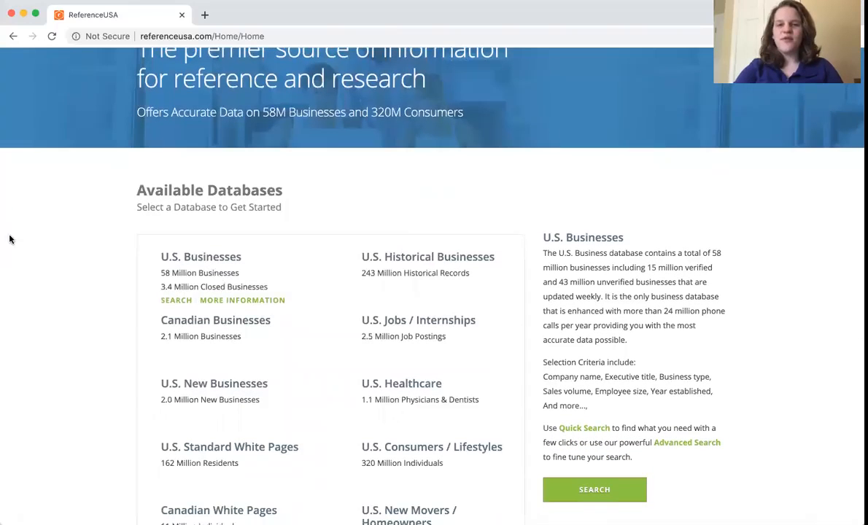
pyautogui.scroll(-2, 10, 241)
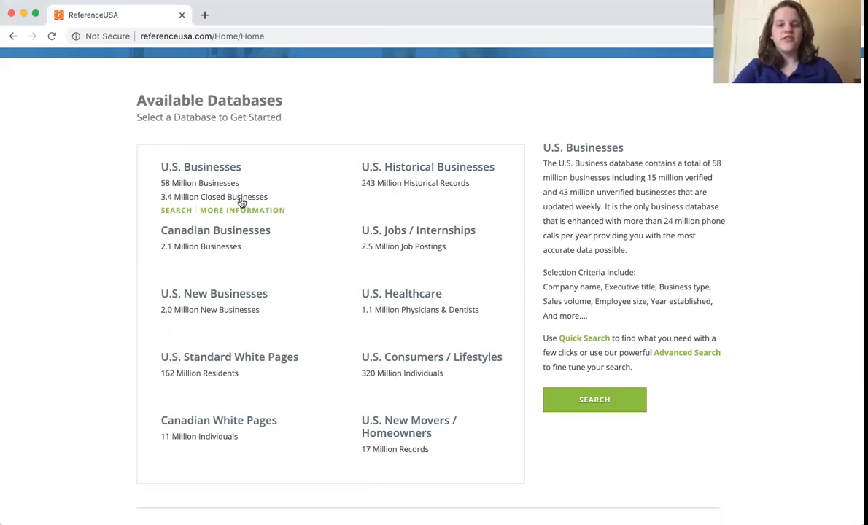
pyautogui.moveTo(394, 370)
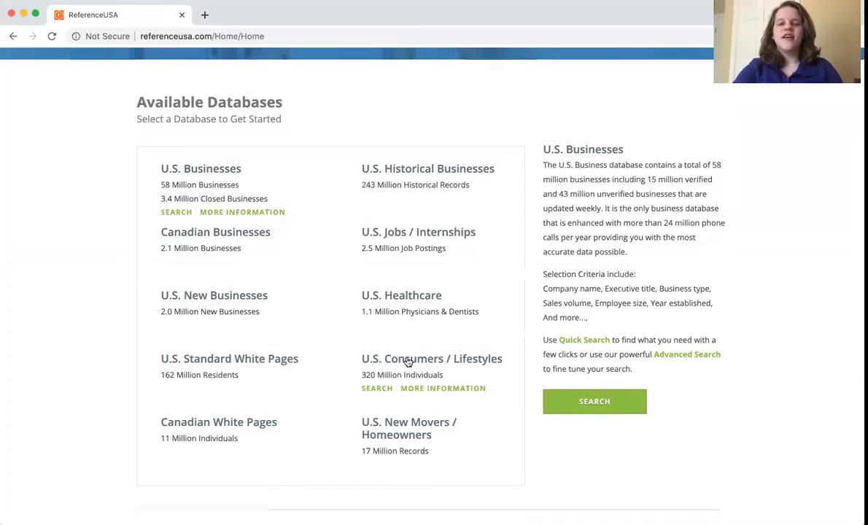
pyautogui.scroll(1, 407, 363)
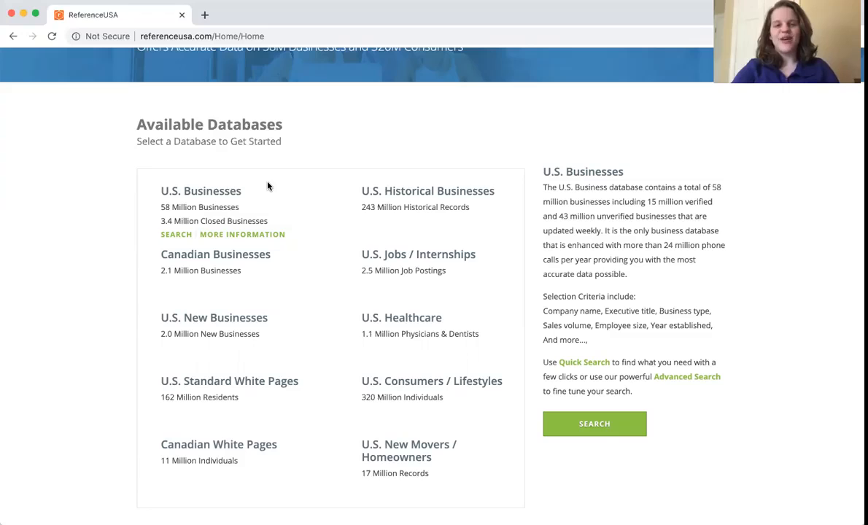
pyautogui.click(215, 195)
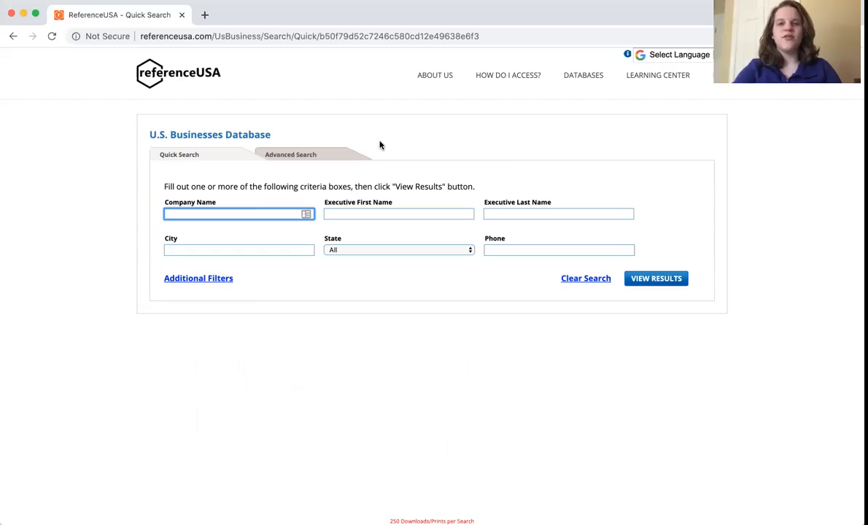
# Switch to Advanced Search and add the Keyword/SIC/NAICS business type criterion.
pyautogui.click(288, 155)
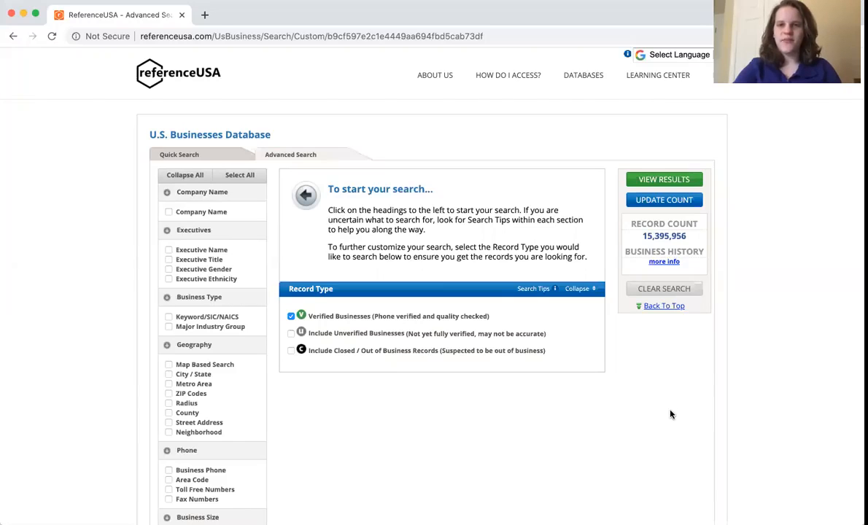
pyautogui.scroll(-3, 671, 415)
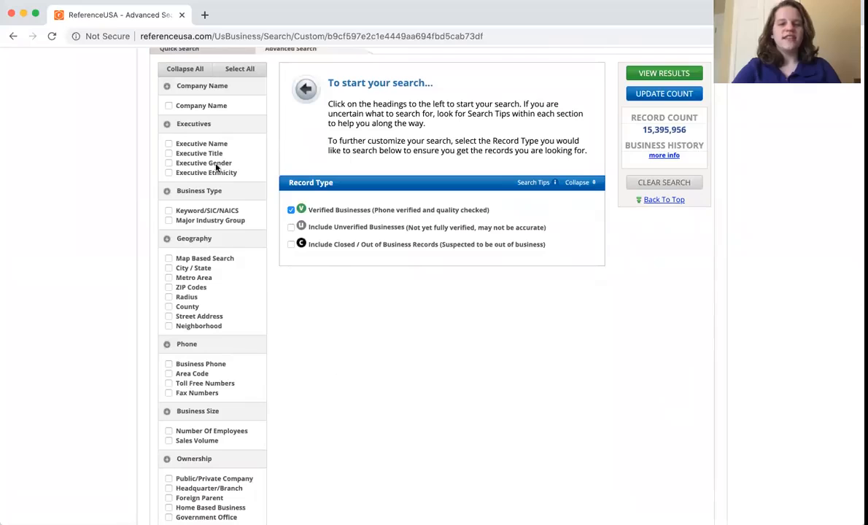
pyautogui.click(204, 213)
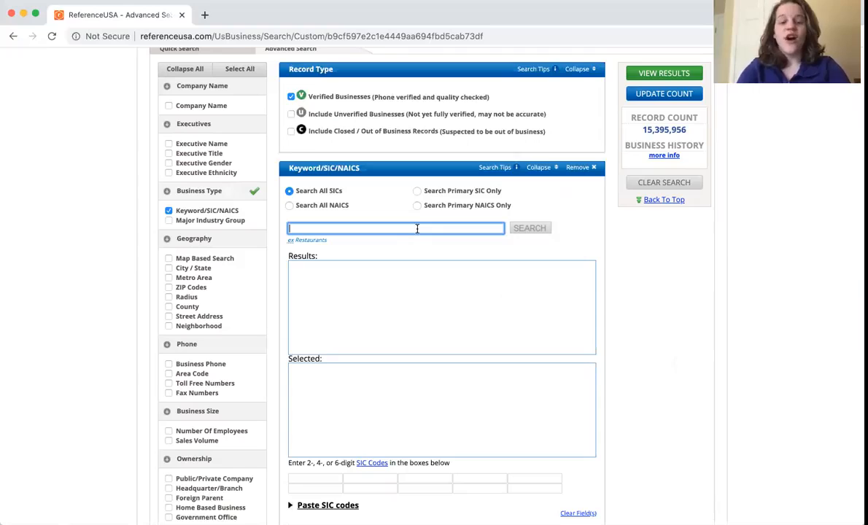
# Search the keyword Coffee Shop, select 581228 - COFFEE SHOPS, and update the record count.
pyautogui.write('Co')
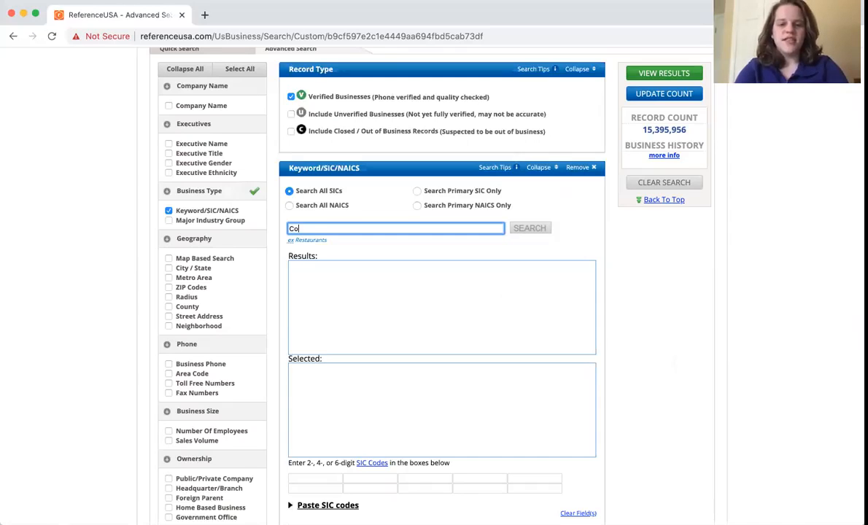
pyautogui.write('ffee Shop')
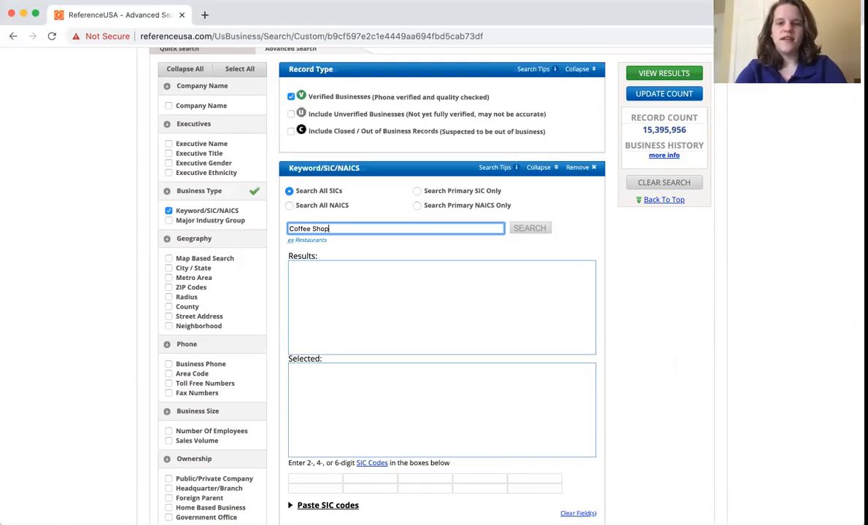
pyautogui.click(529, 229)
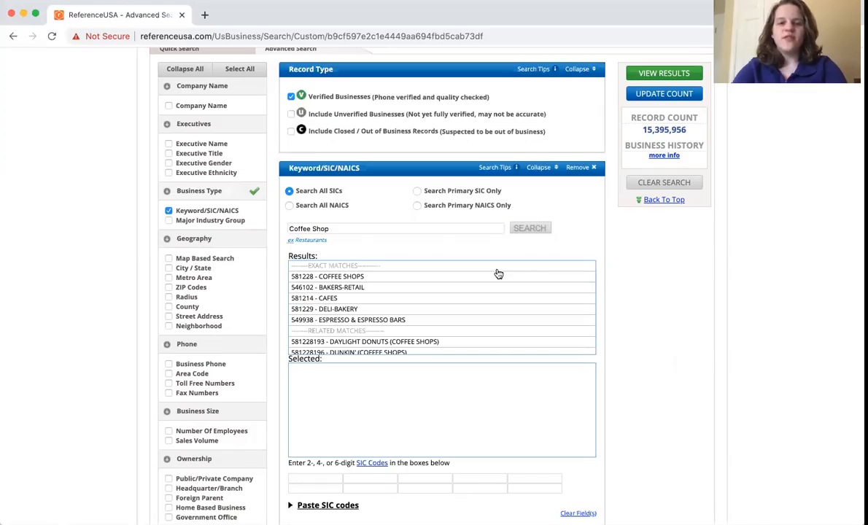
pyautogui.click(324, 282)
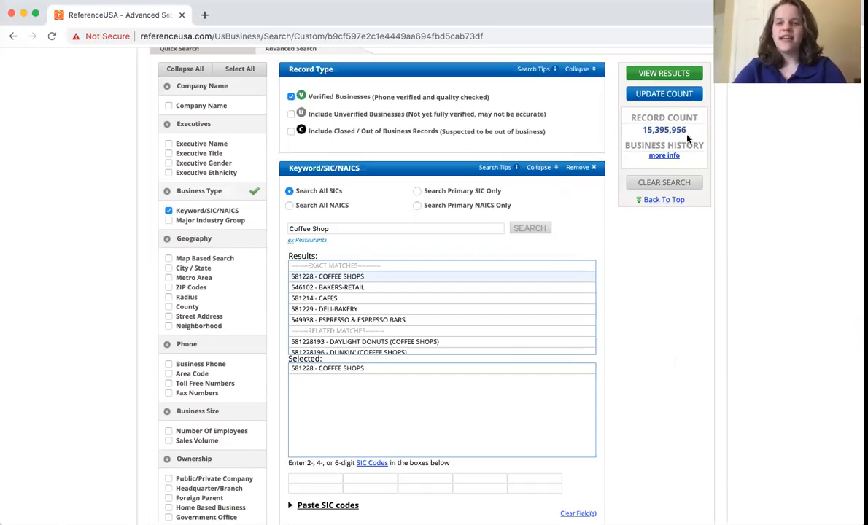
pyautogui.click(669, 96)
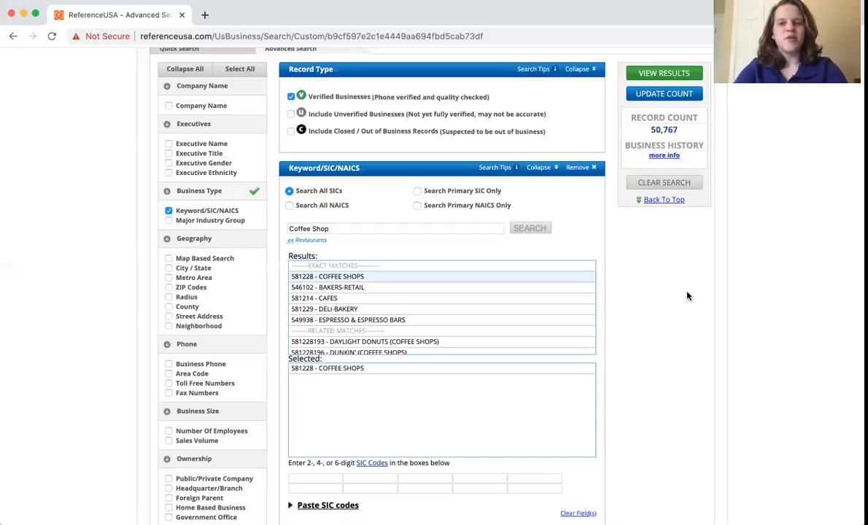
# Add a City / State criterion, search for Greensboro, and select Greensboro, NC.
pyautogui.scroll(-2, 687, 295)
pyautogui.scroll(-1, 688, 295)
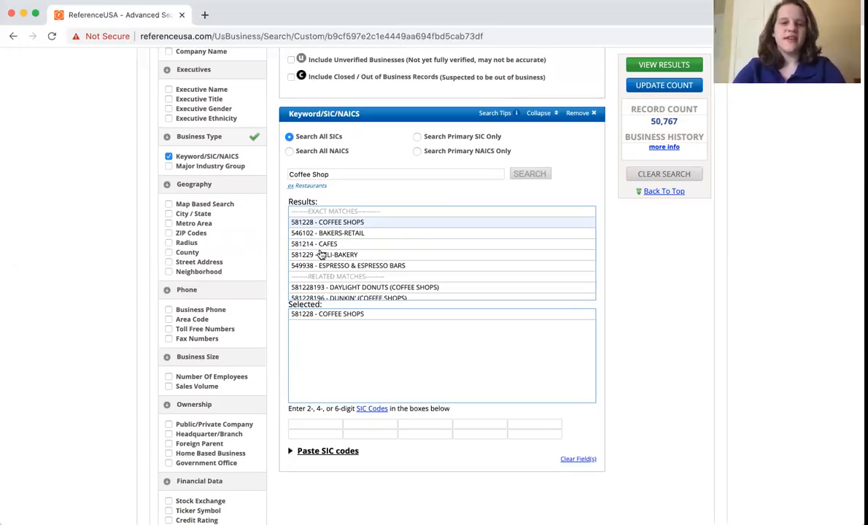
pyautogui.click(193, 217)
pyautogui.click(380, 361)
pyautogui.write('Greensboro')
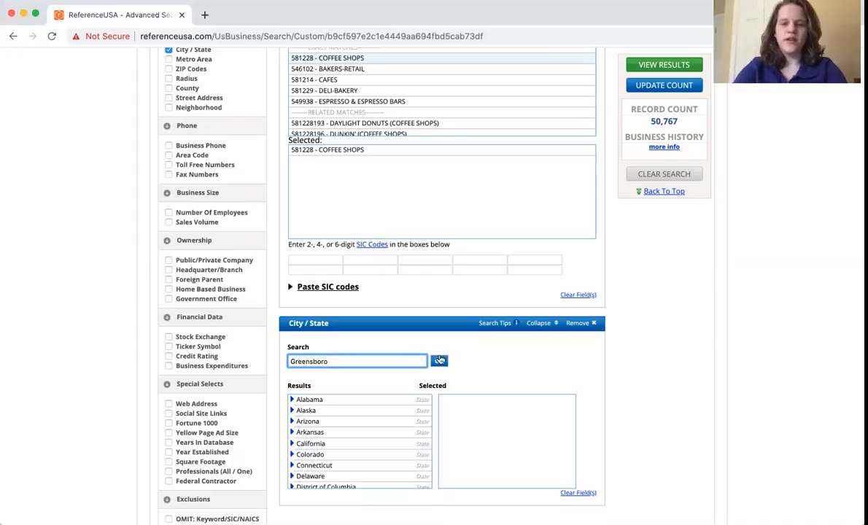
pyautogui.click(440, 360)
pyautogui.scroll(-2, 358, 380)
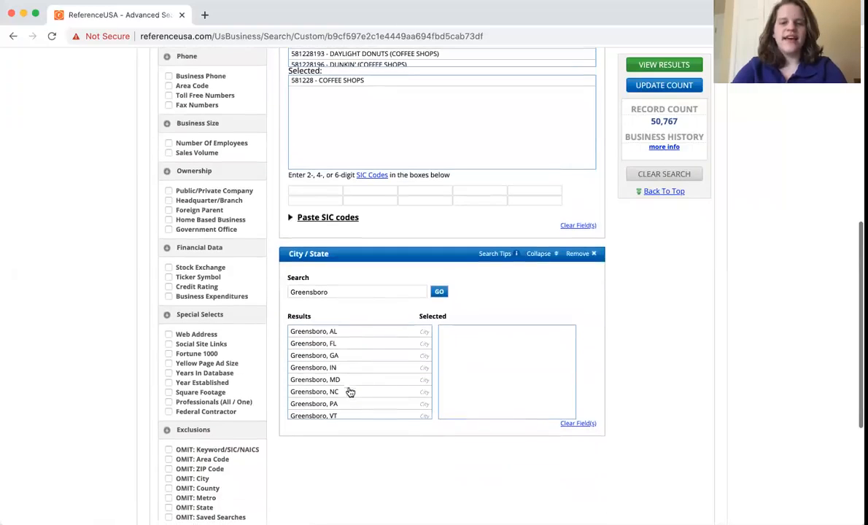
pyautogui.click(337, 393)
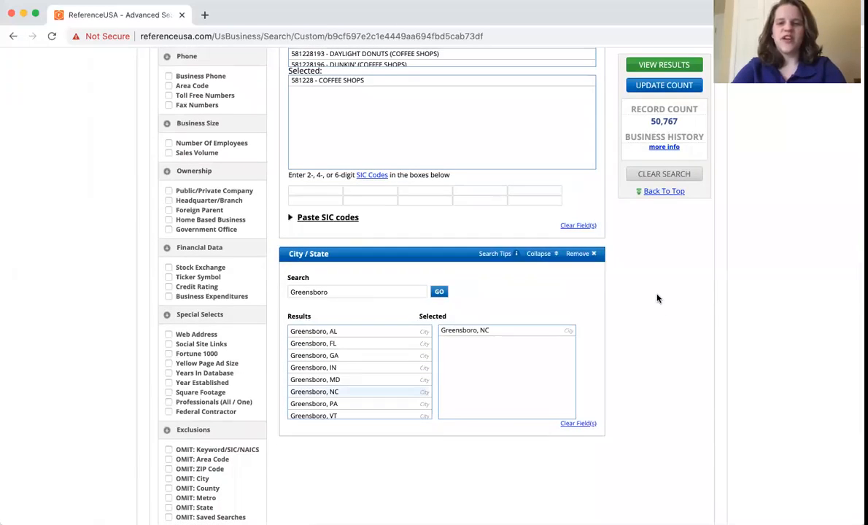
# Update the record count and view the search results.
pyautogui.scroll(2, 657, 299)
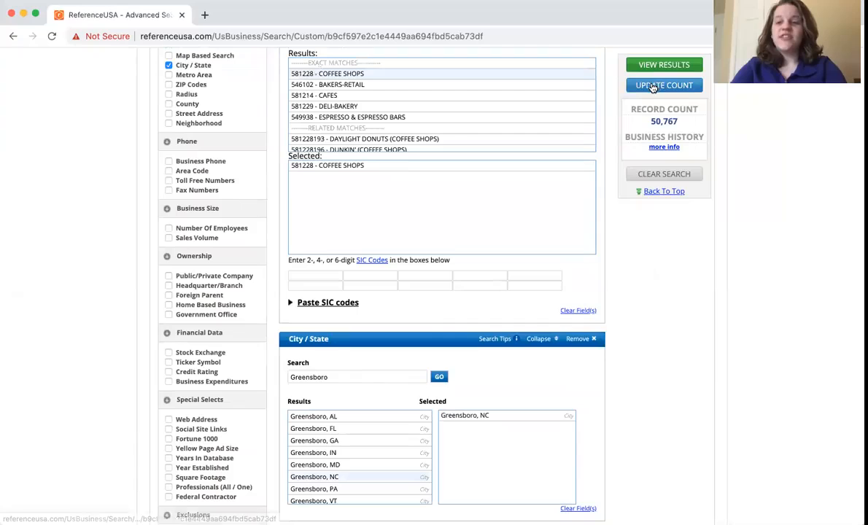
pyautogui.click(654, 86)
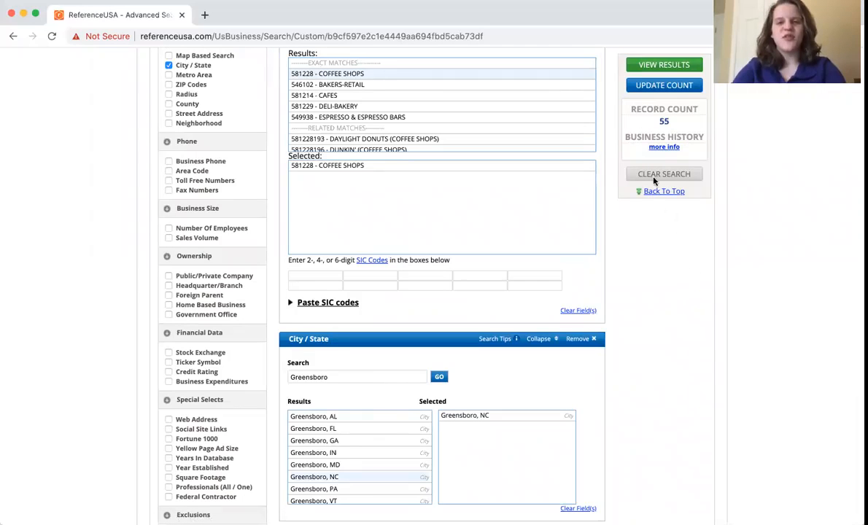
pyautogui.click(662, 65)
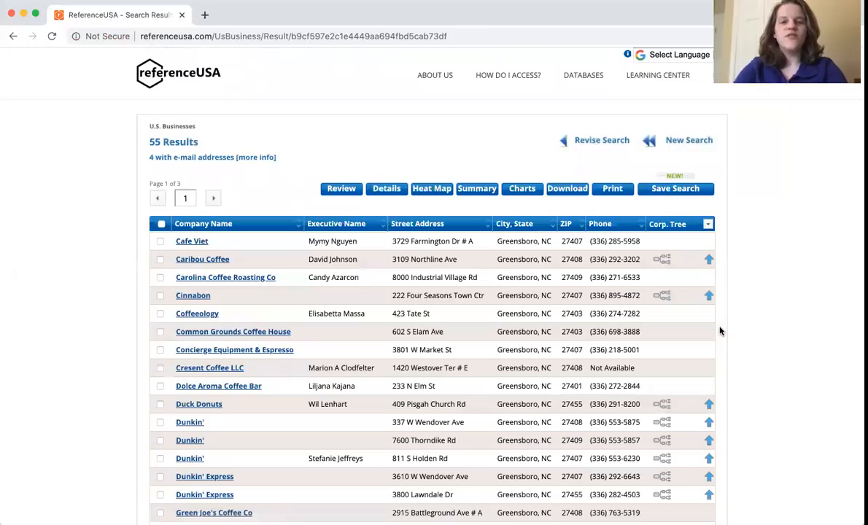
# Browse the results list and open the Coffeeology business record.
pyautogui.scroll(-5, 720, 331)
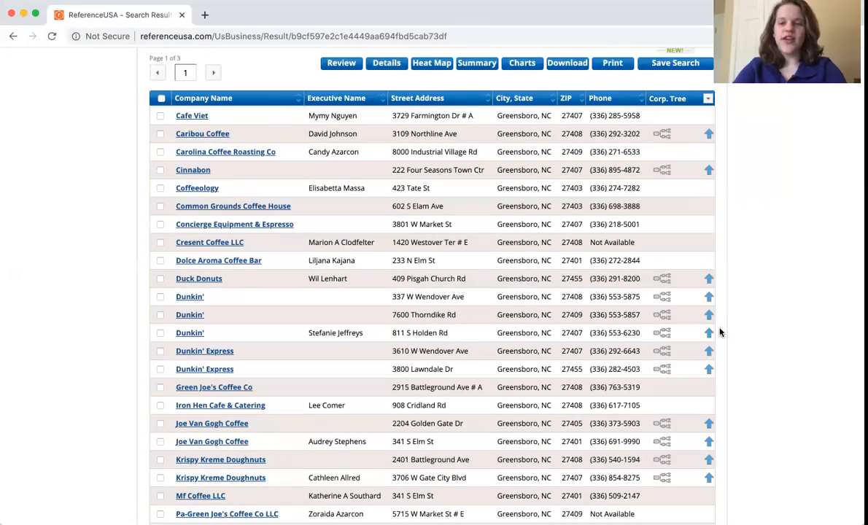
pyautogui.scroll(-5, 381, 321)
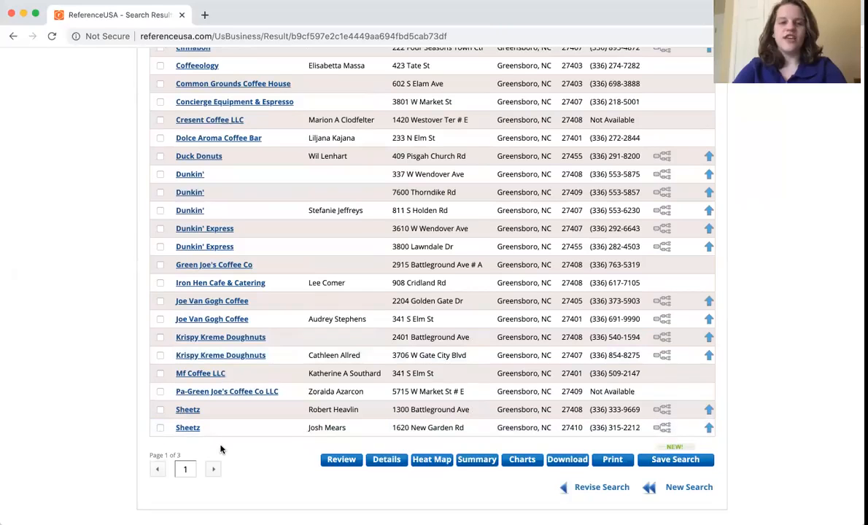
pyautogui.scroll(1, 221, 453)
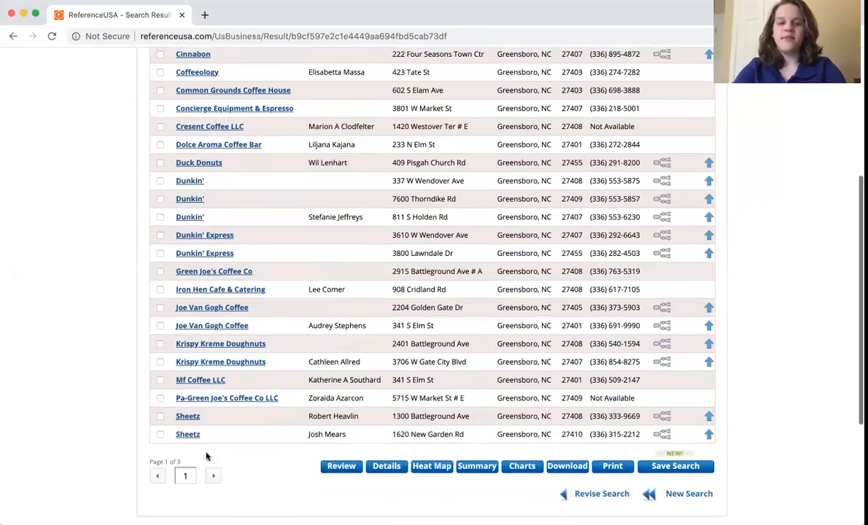
pyautogui.scroll(5, 250, 476)
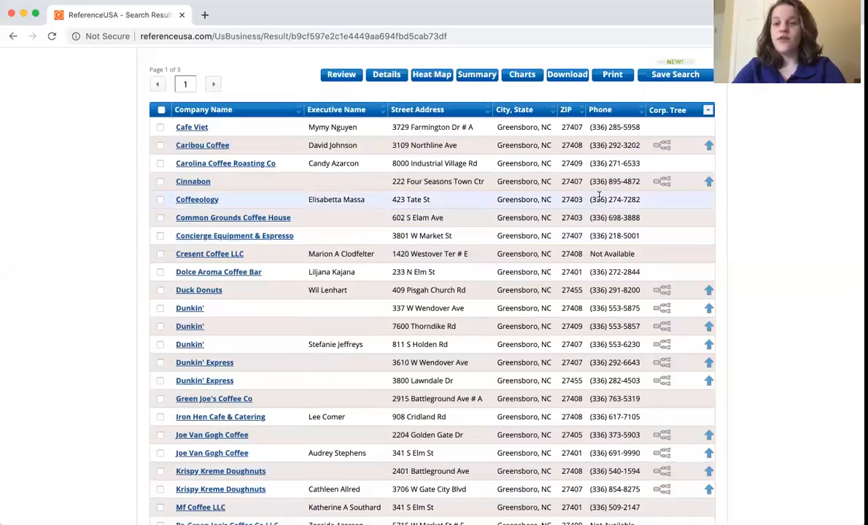
pyautogui.click(193, 203)
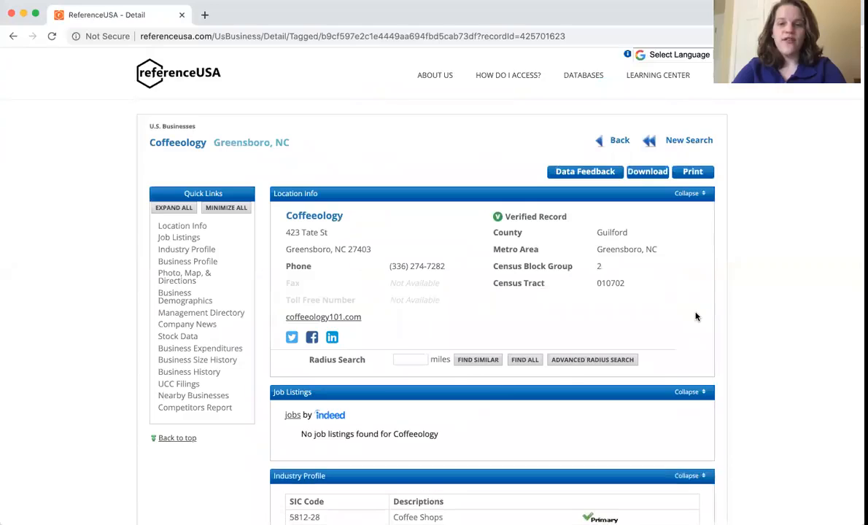
# Review the Coffeeology record's industry profile and demographics sections.
pyautogui.scroll(-8, 696, 317)
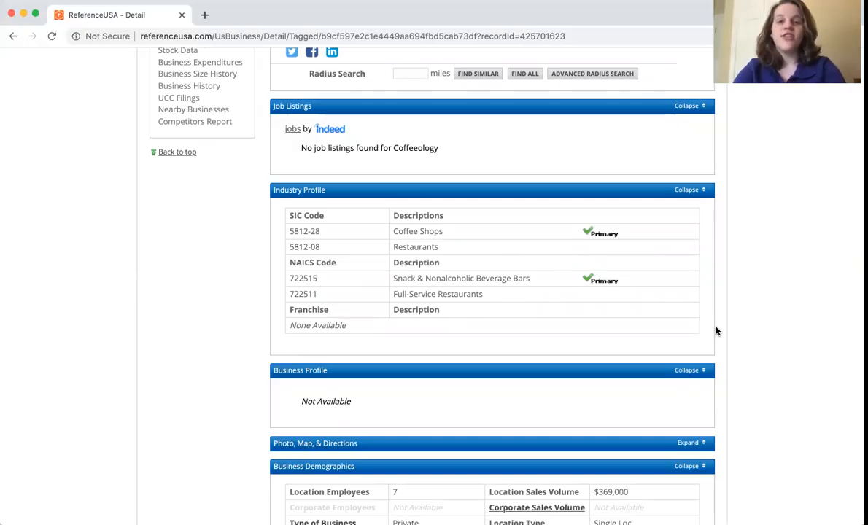
pyautogui.scroll(8, 716, 332)
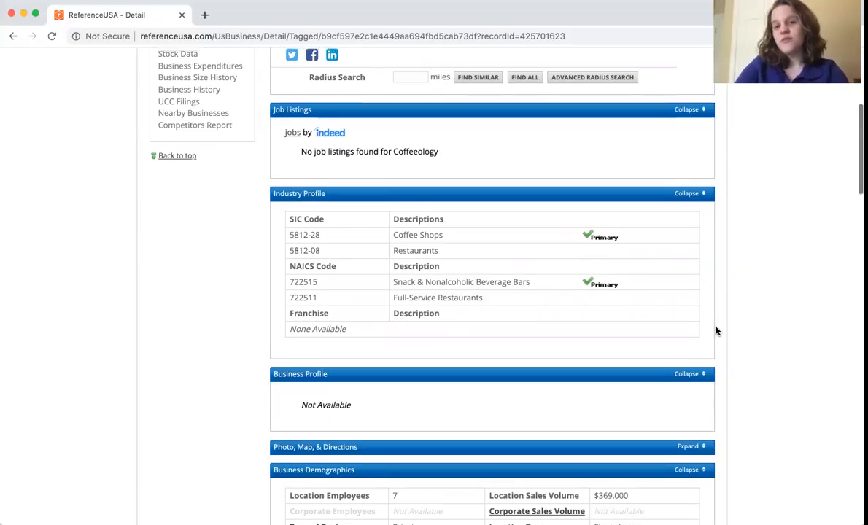